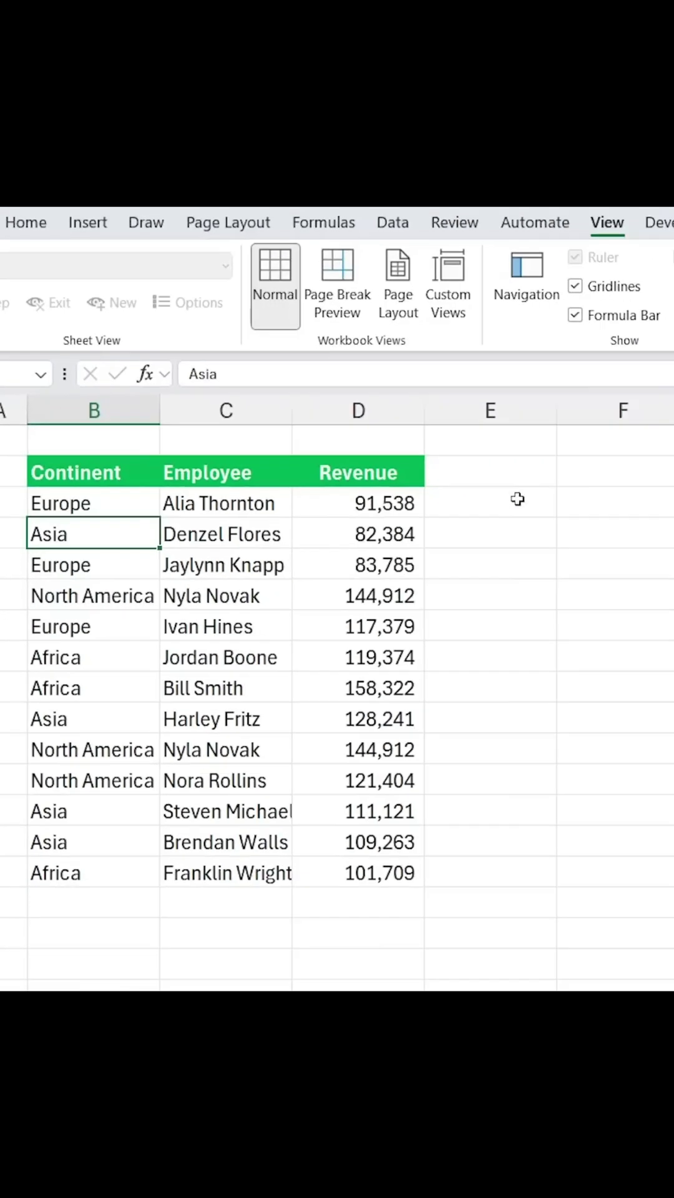
Enter =SUMIFS(D3:D15,B3:B15,"Europe") in F3 to total Europe revenue, 292701.42
left_click(579, 502)
type("=")
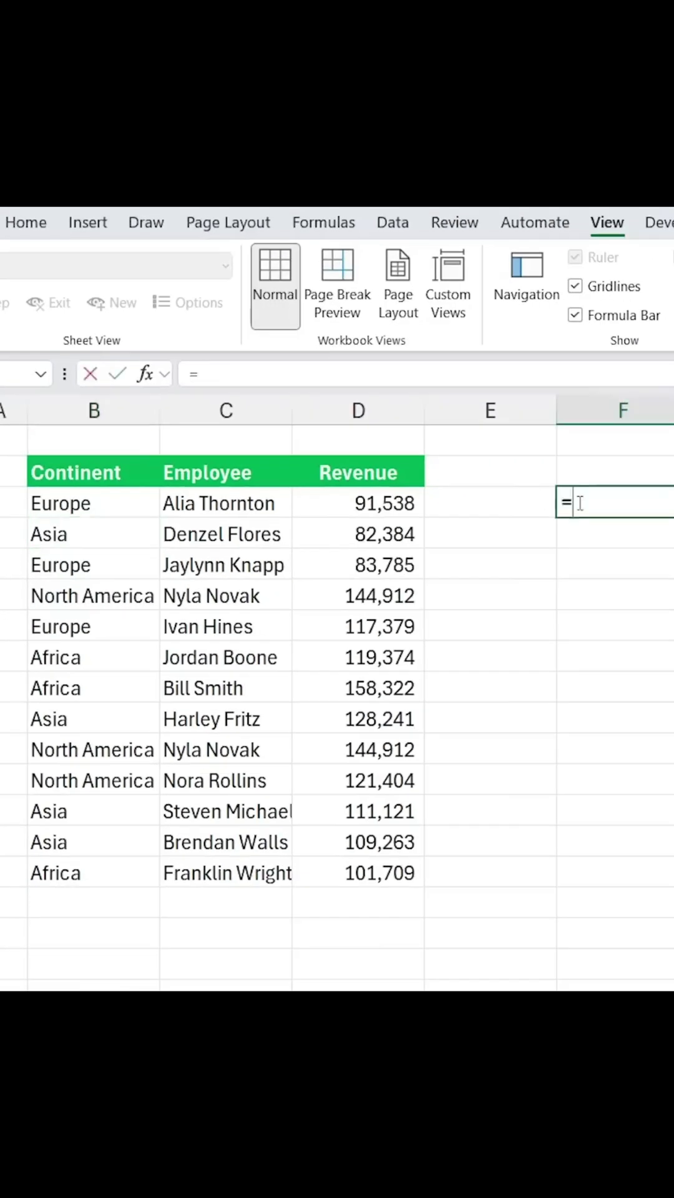
type("sumifs")
key("Tab")
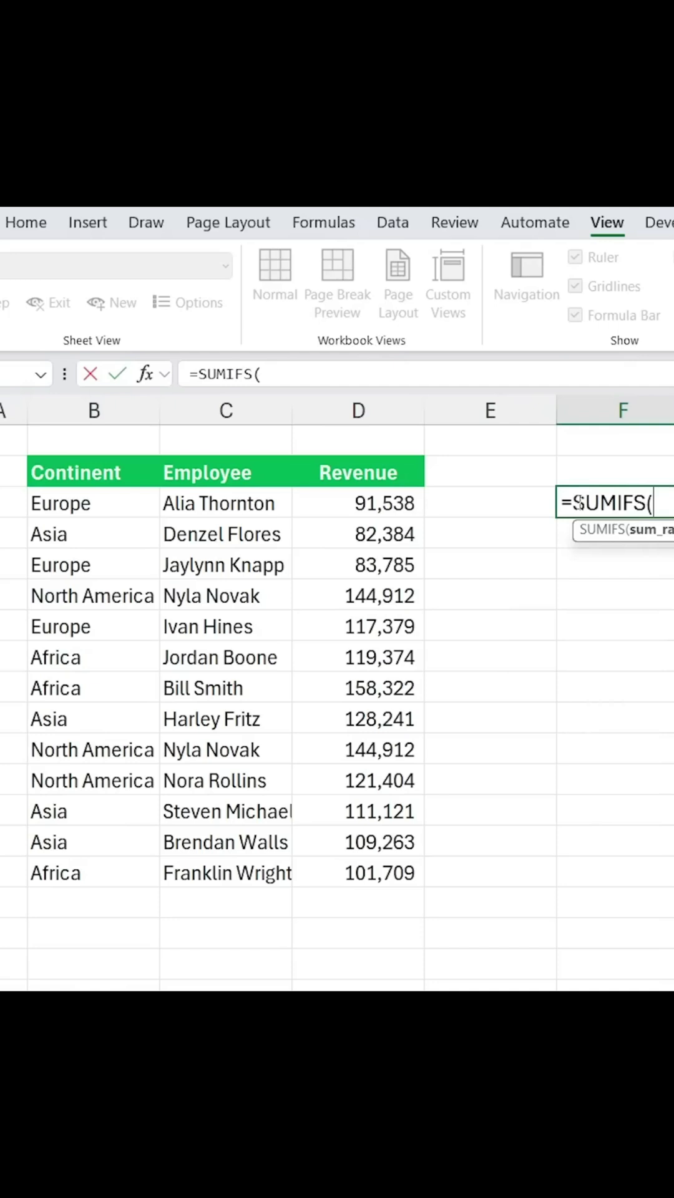
left_click(394, 503)
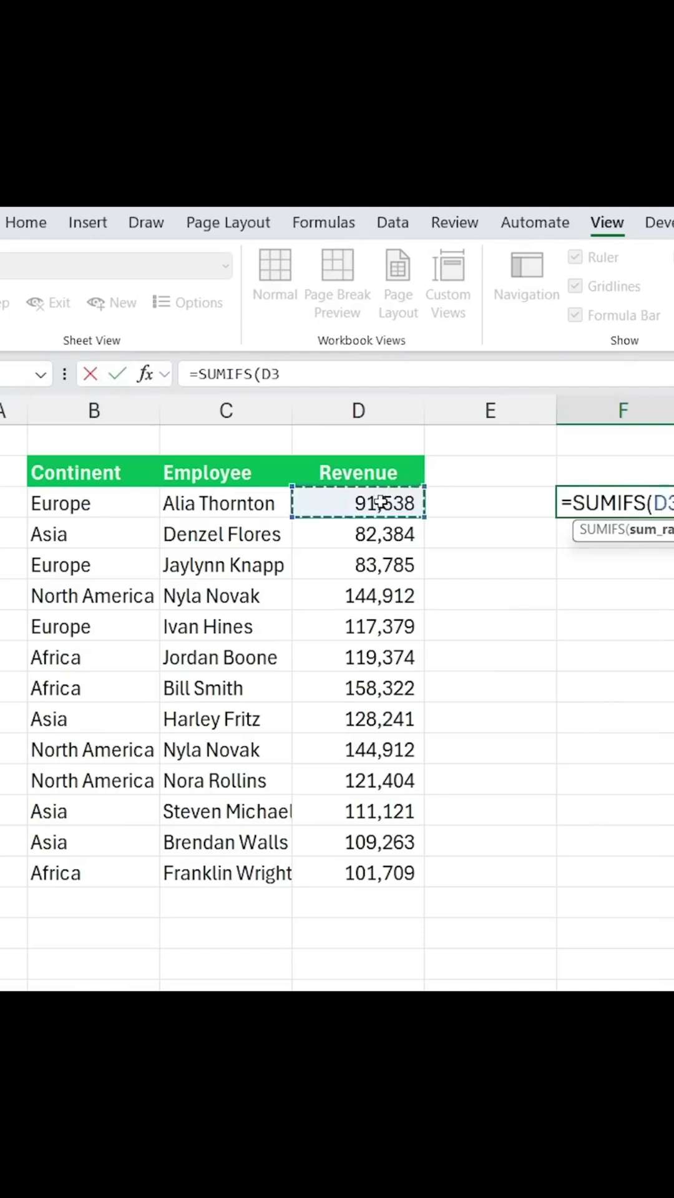
key("ctrl+shift+Down")
type(",")
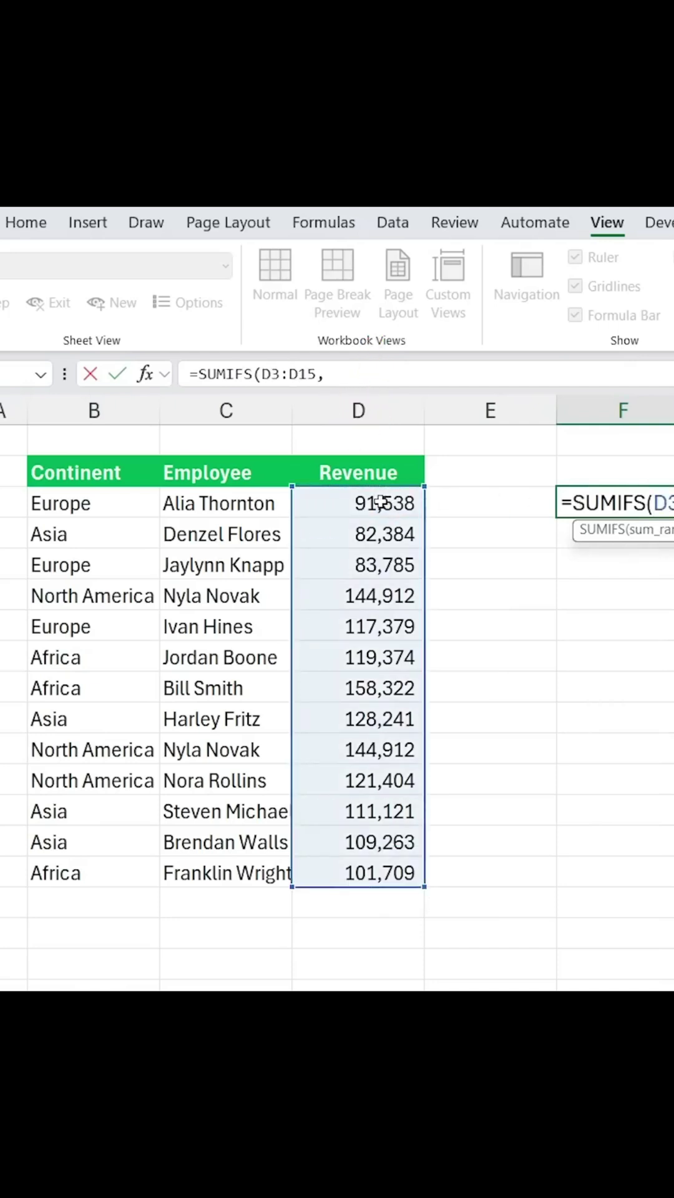
left_click(88, 503)
key("ctrl+shift+Down")
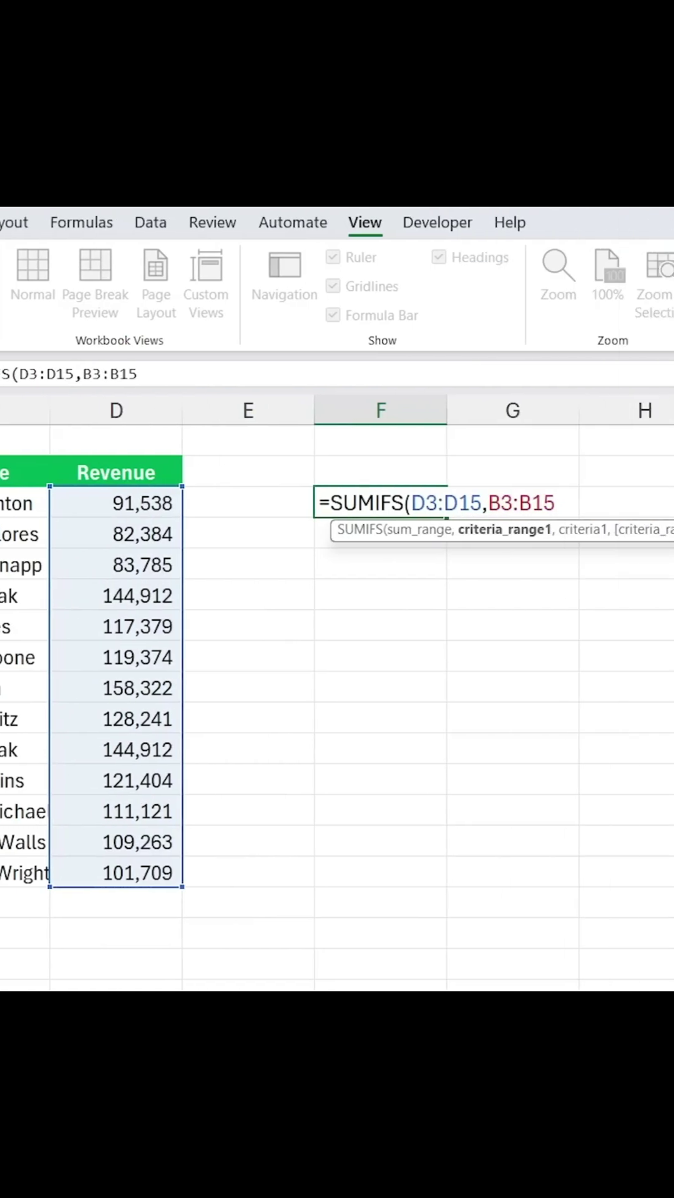
type(",\"")
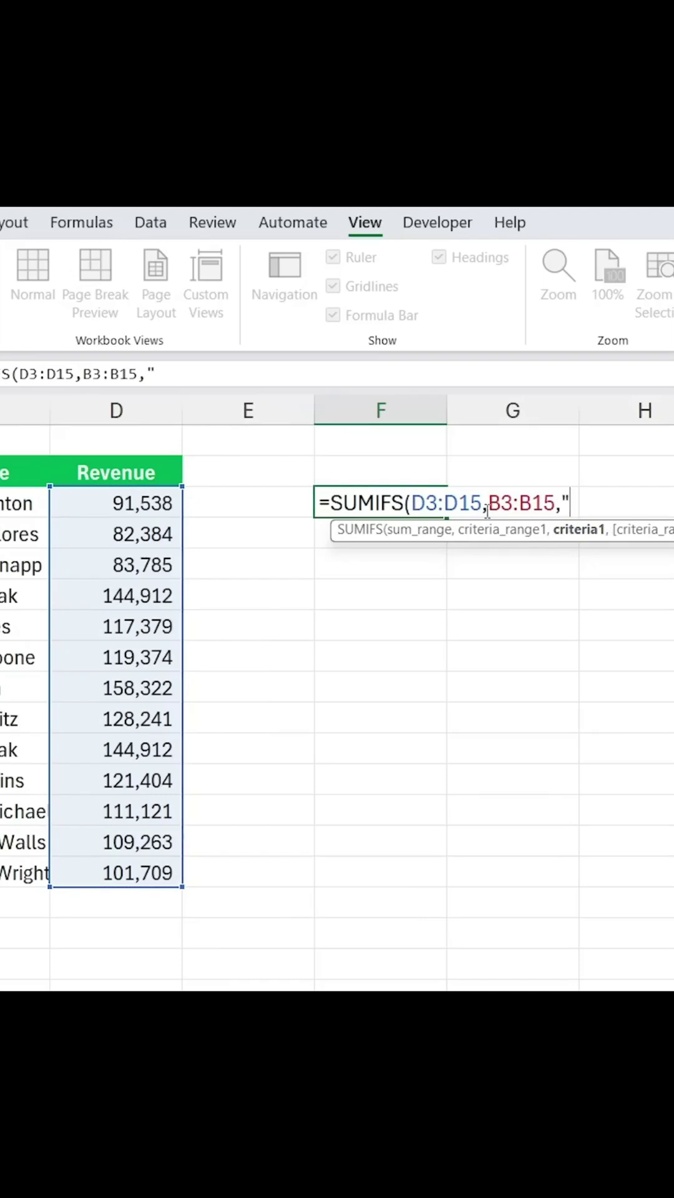
type("Europe\"")
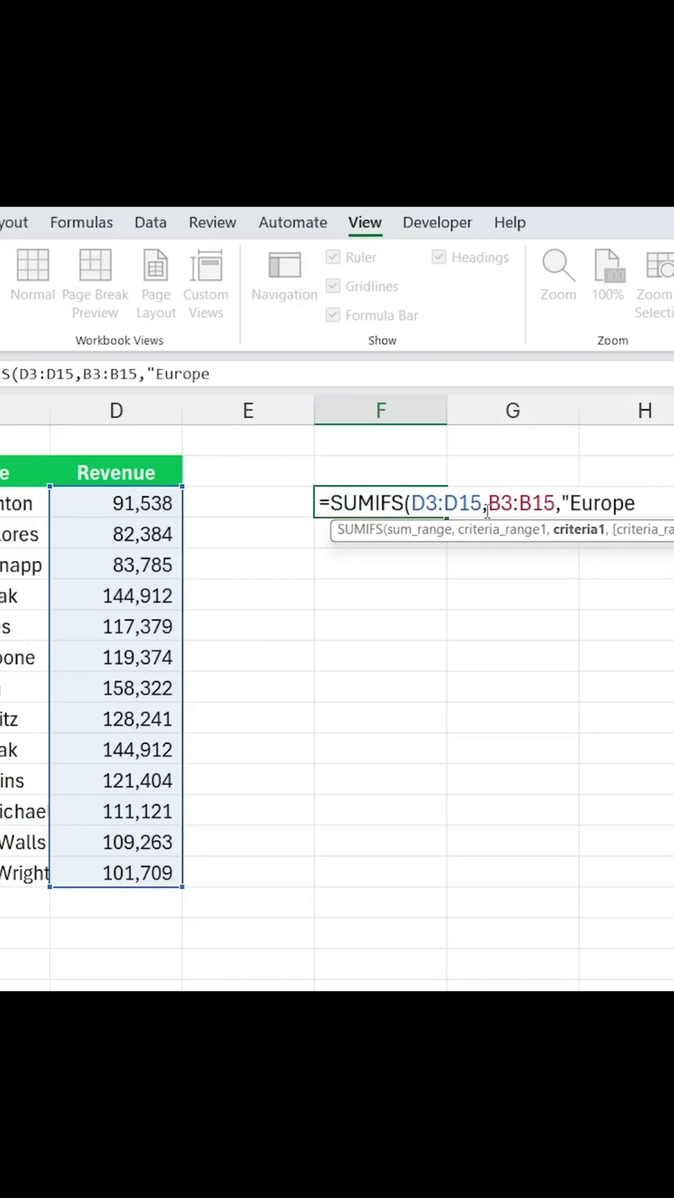
type(")")
key("Return")
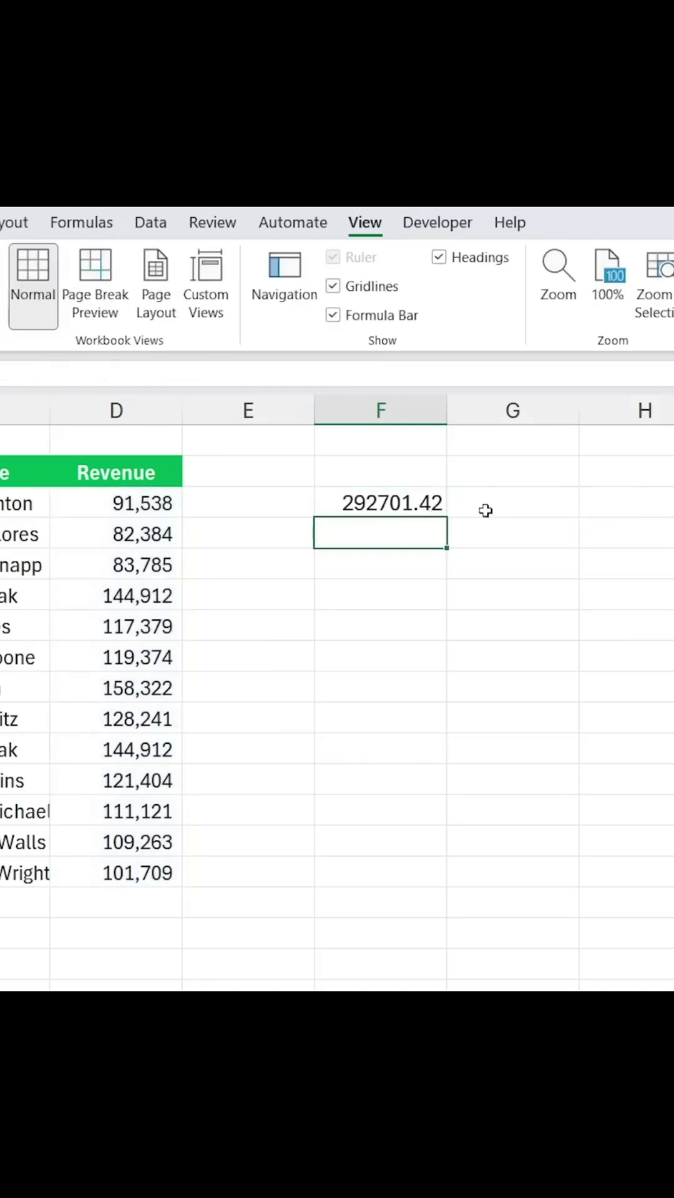
key("Up")
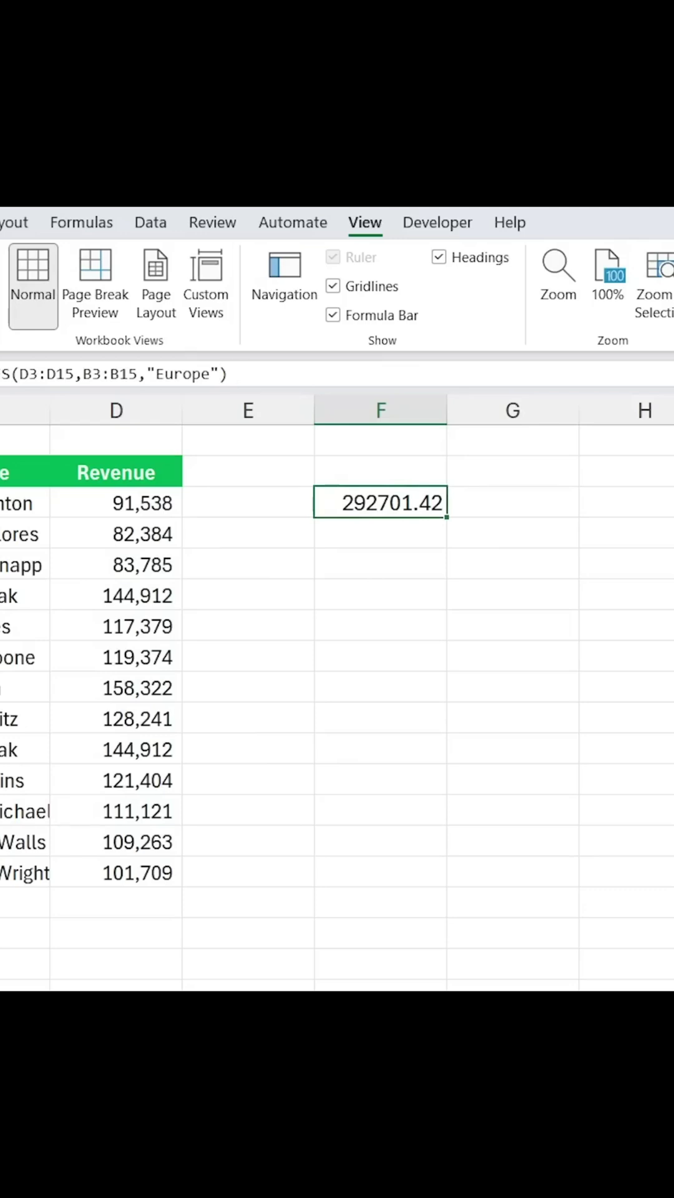
Clear the Europe formula from F3 and sort the table A to Z by Continent
key("Delete")
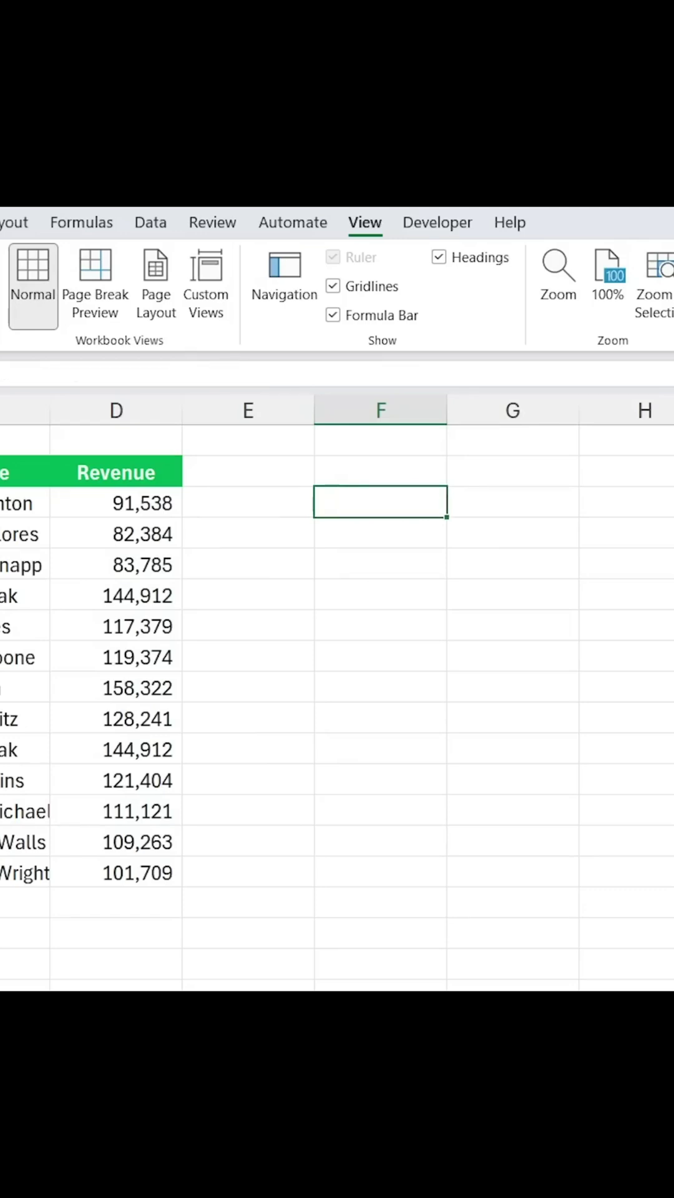
key("ctrl+Home")
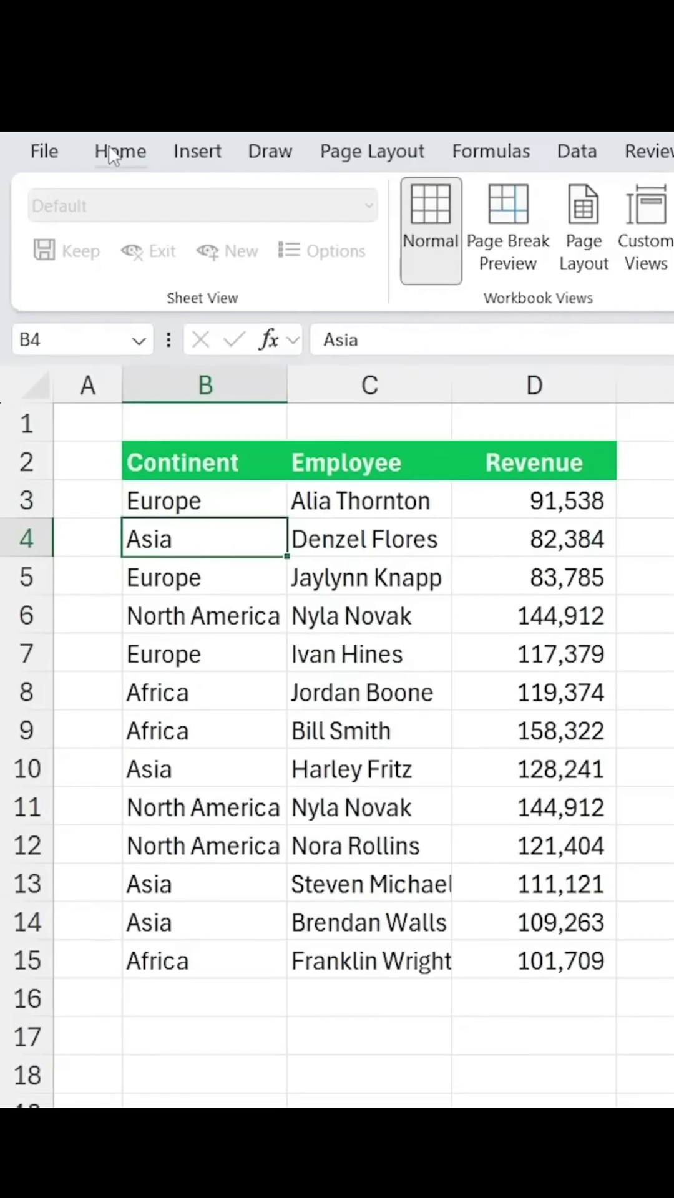
left_click(114, 171)
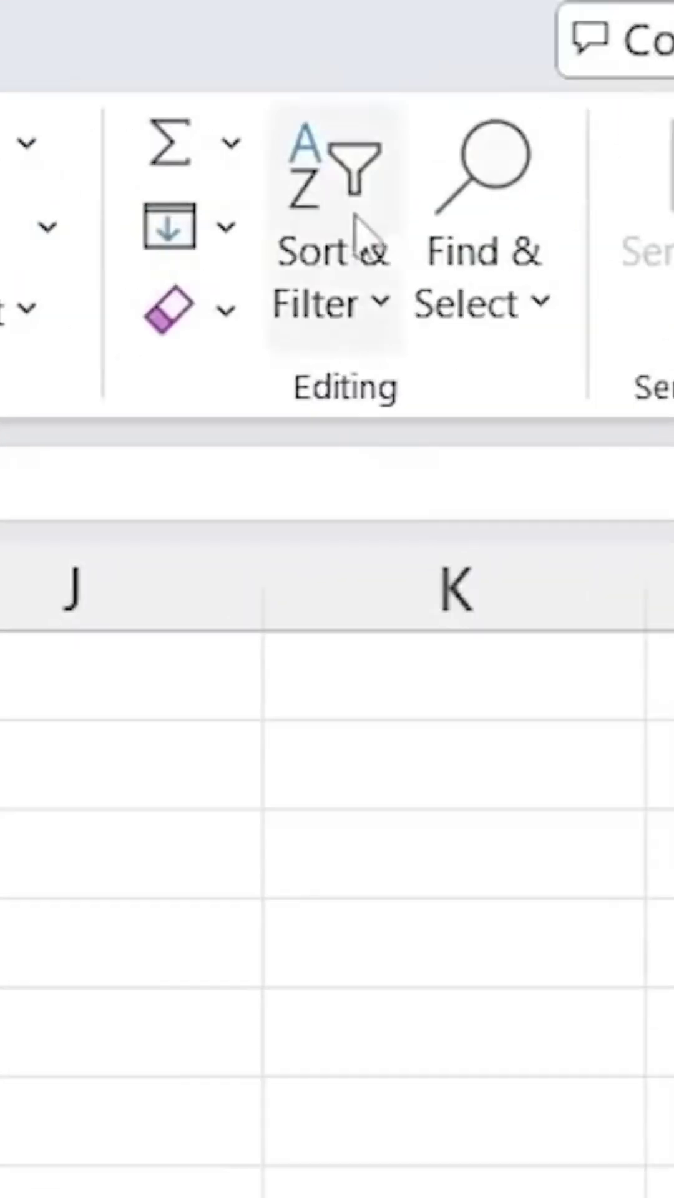
left_click(370, 271)
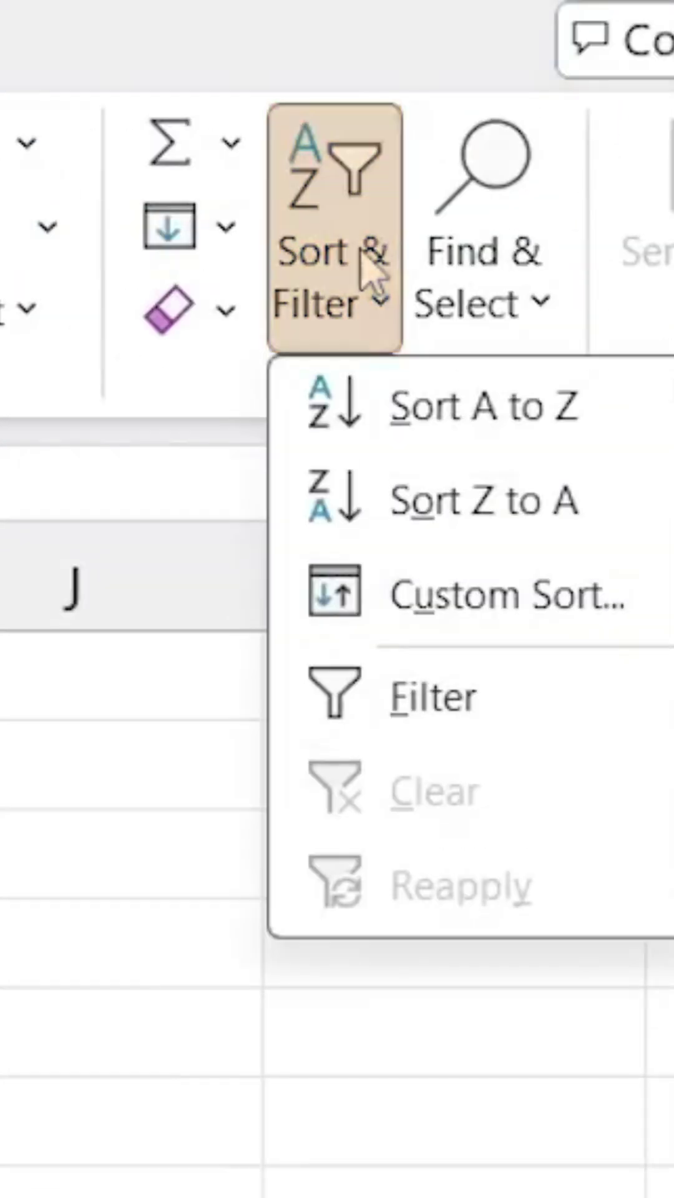
left_click(482, 416)
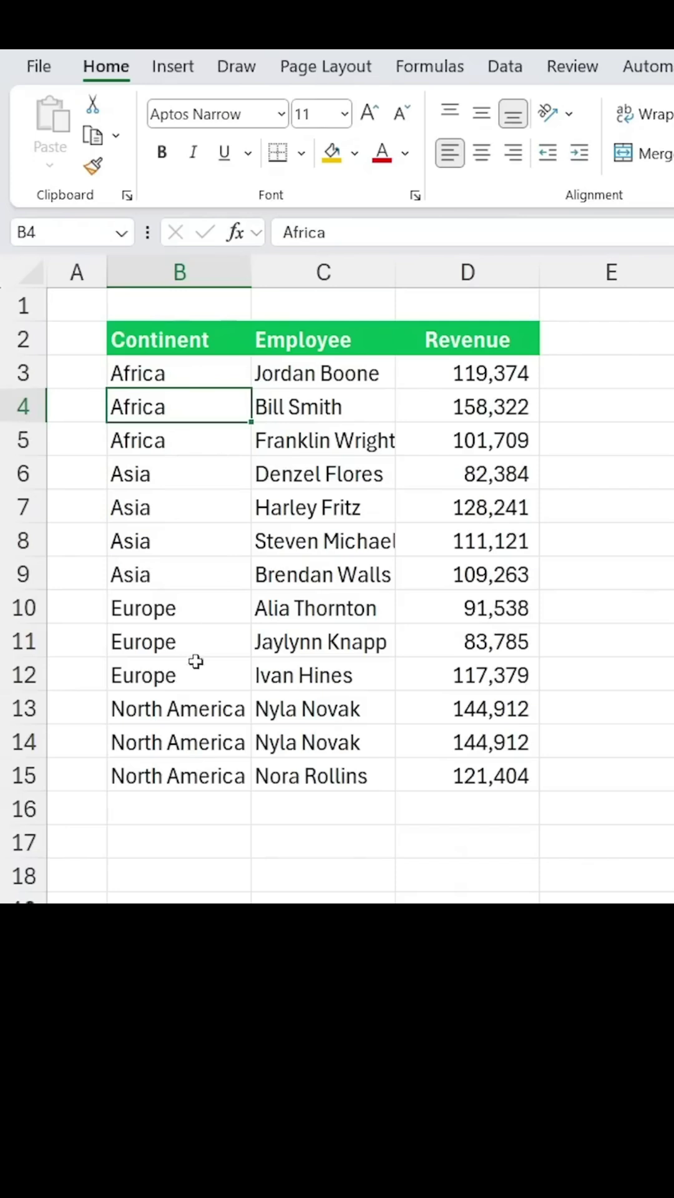
Add Sum subtotals of Revenue at each change in Continent
left_click(505, 66)
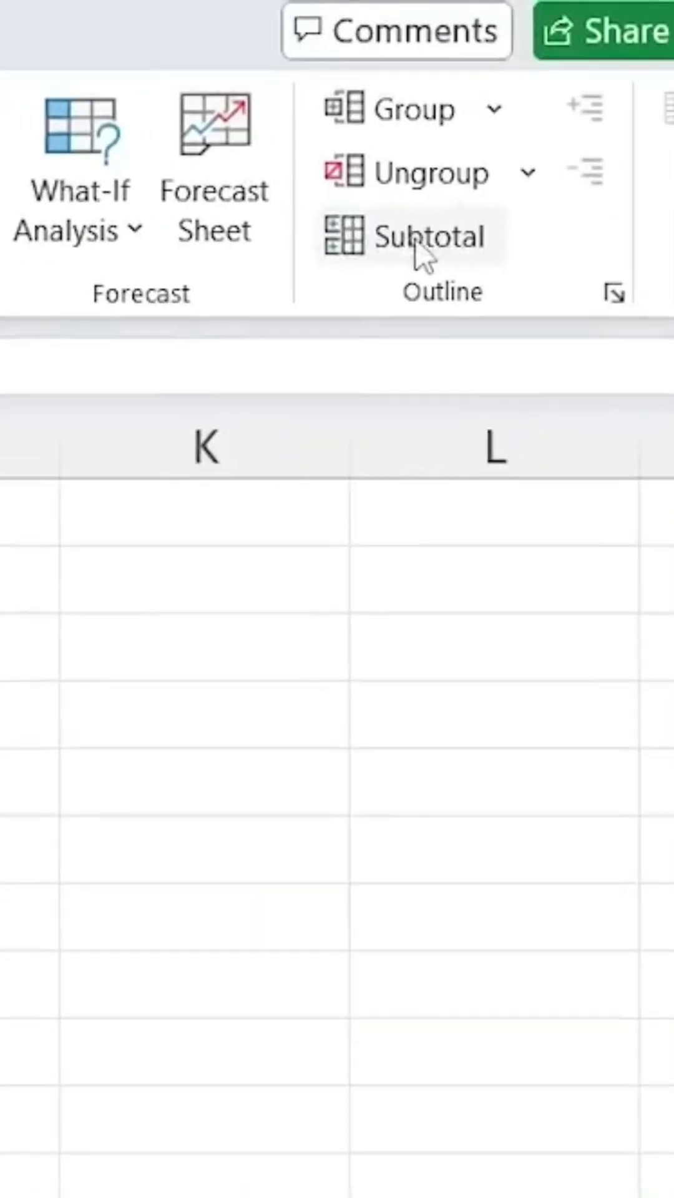
left_click(426, 245)
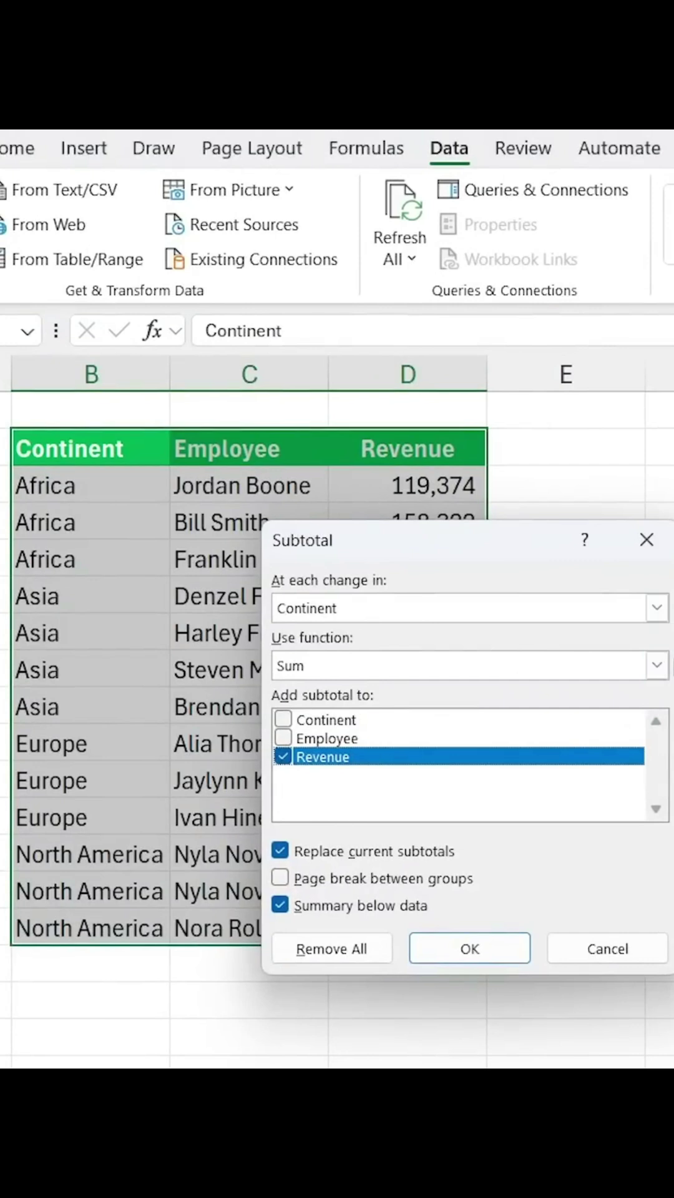
left_click(657, 666)
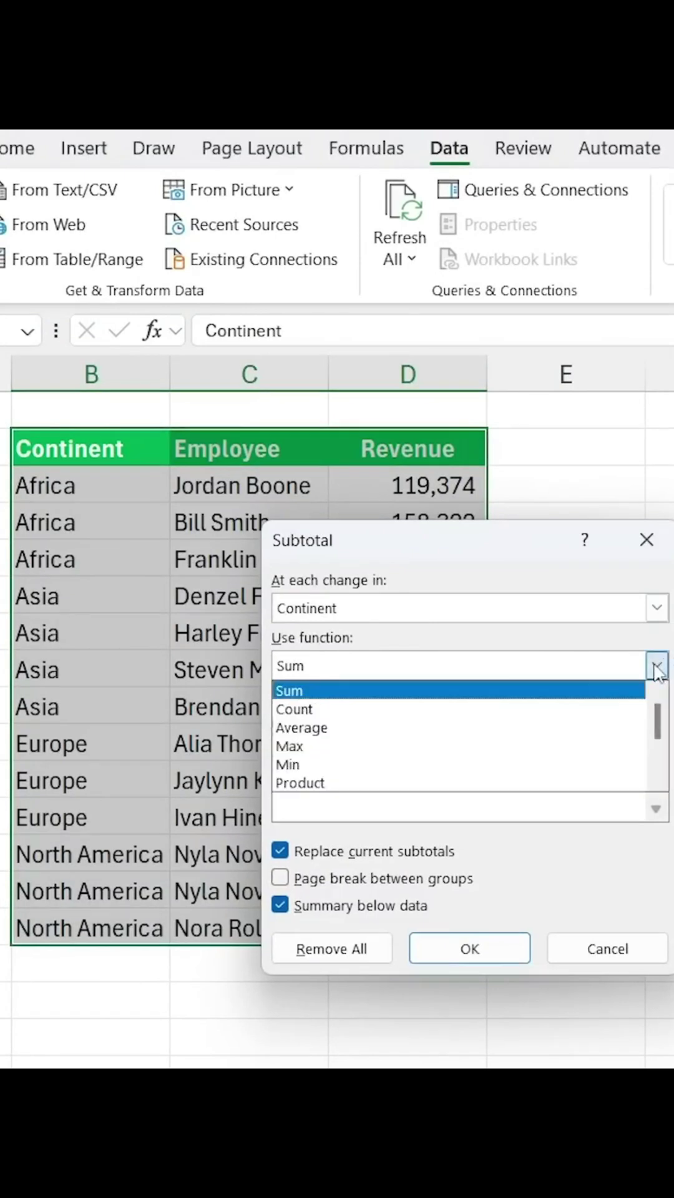
left_click(508, 692)
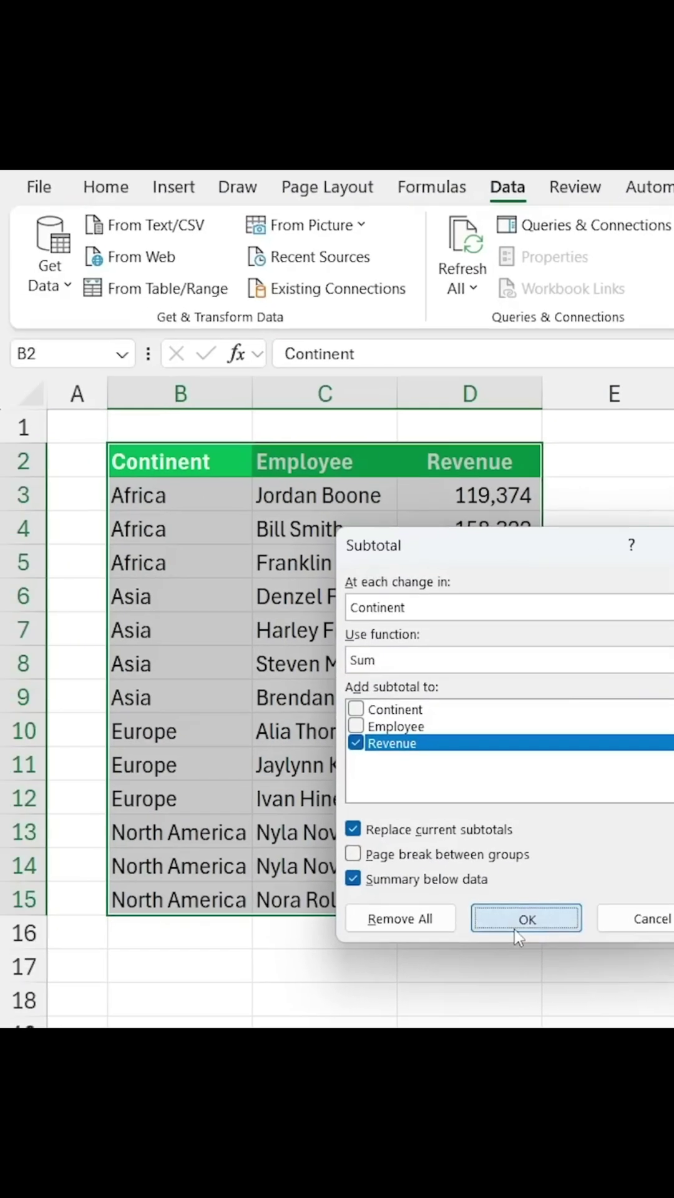
left_click(463, 950)
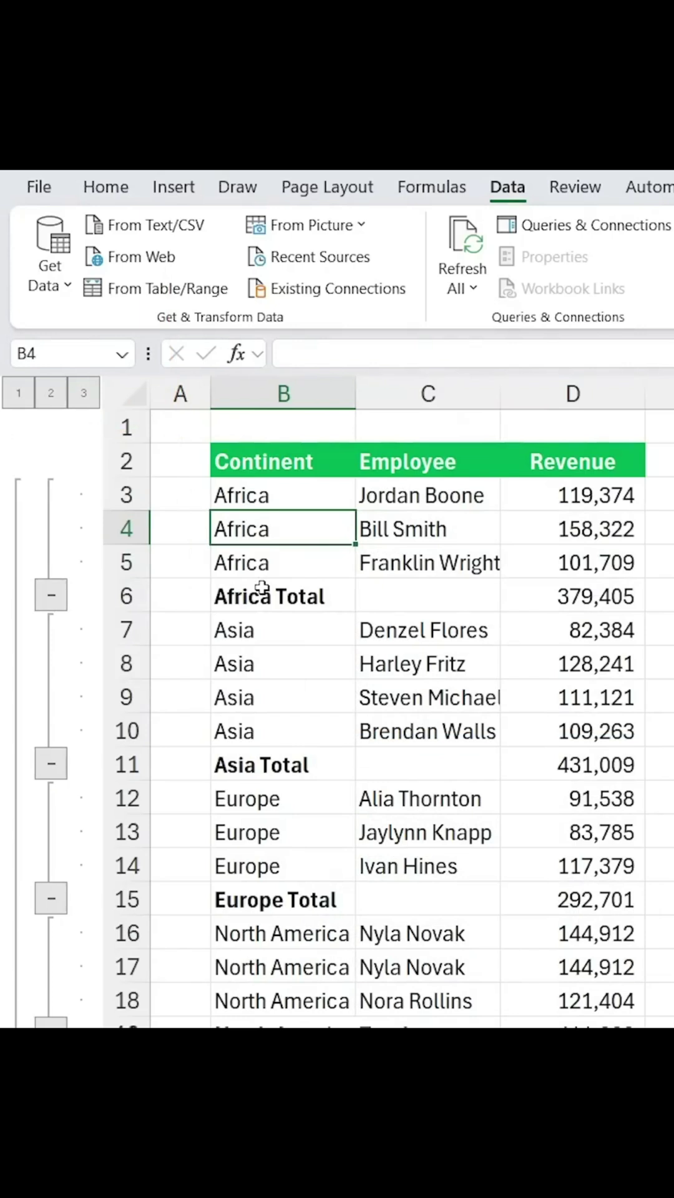
scroll(262, 587, "down", 1)
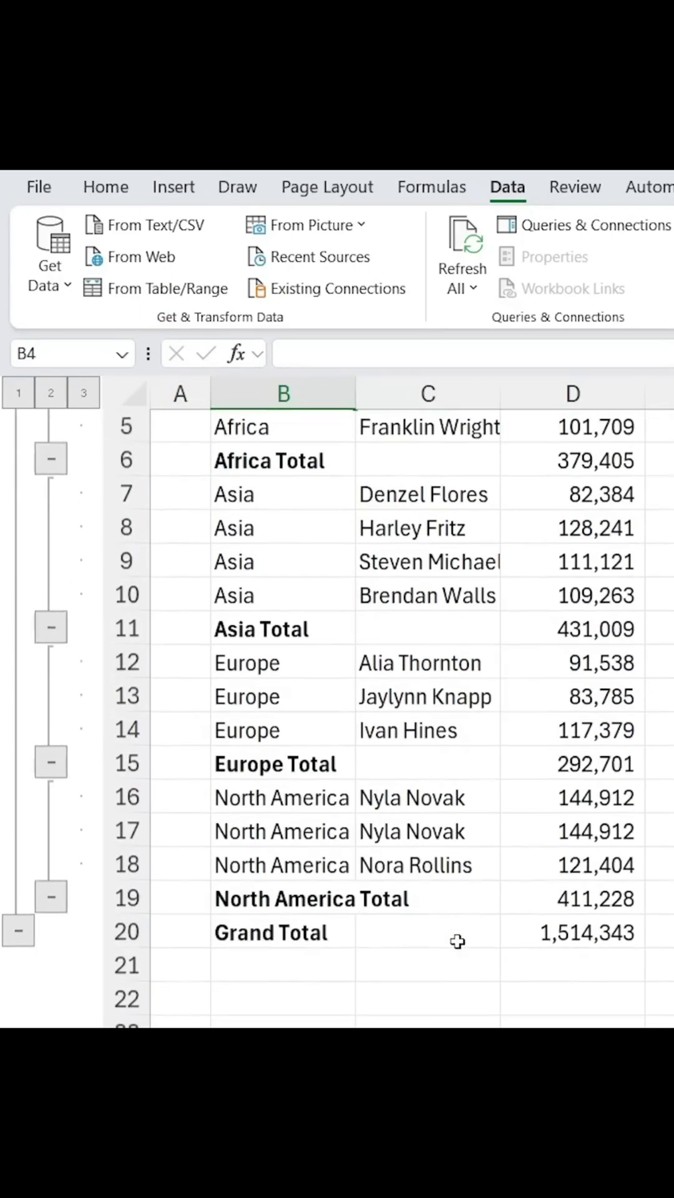
scroll(454, 940, "down", 1)
scroll(517, 680, "up", 3)
scroll(517, 681, "up", 1)
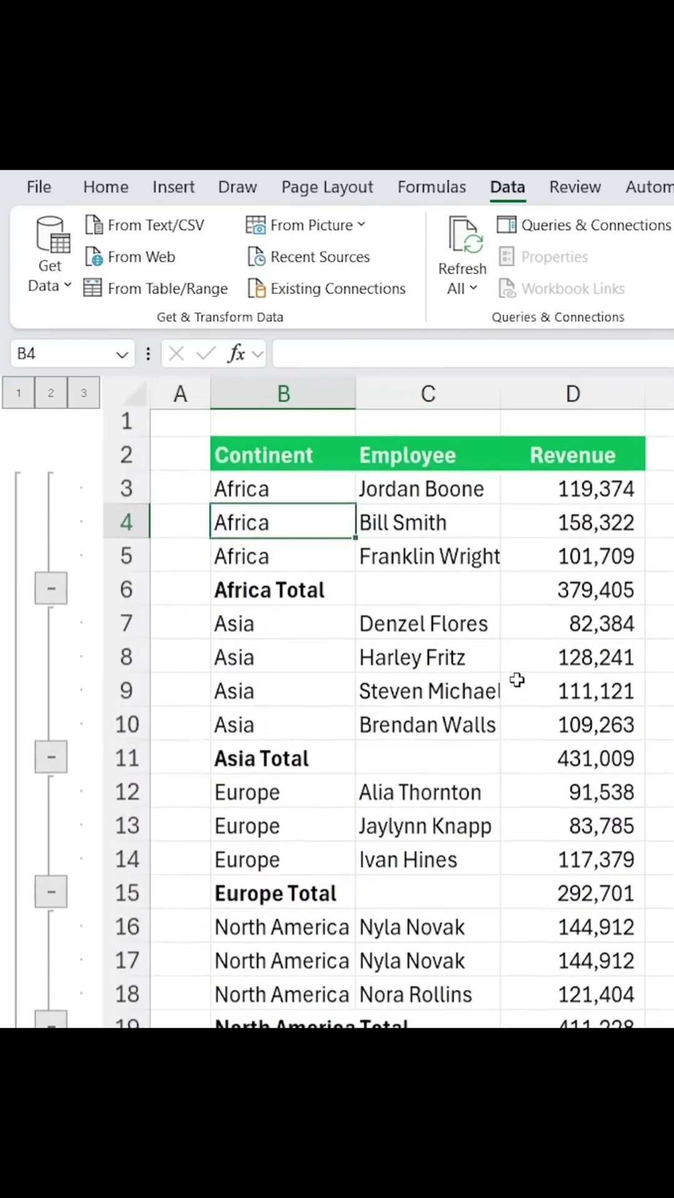
Step through outline levels 2 and 3, ending at level 1 with only the Grand Total showing
left_click(51, 393)
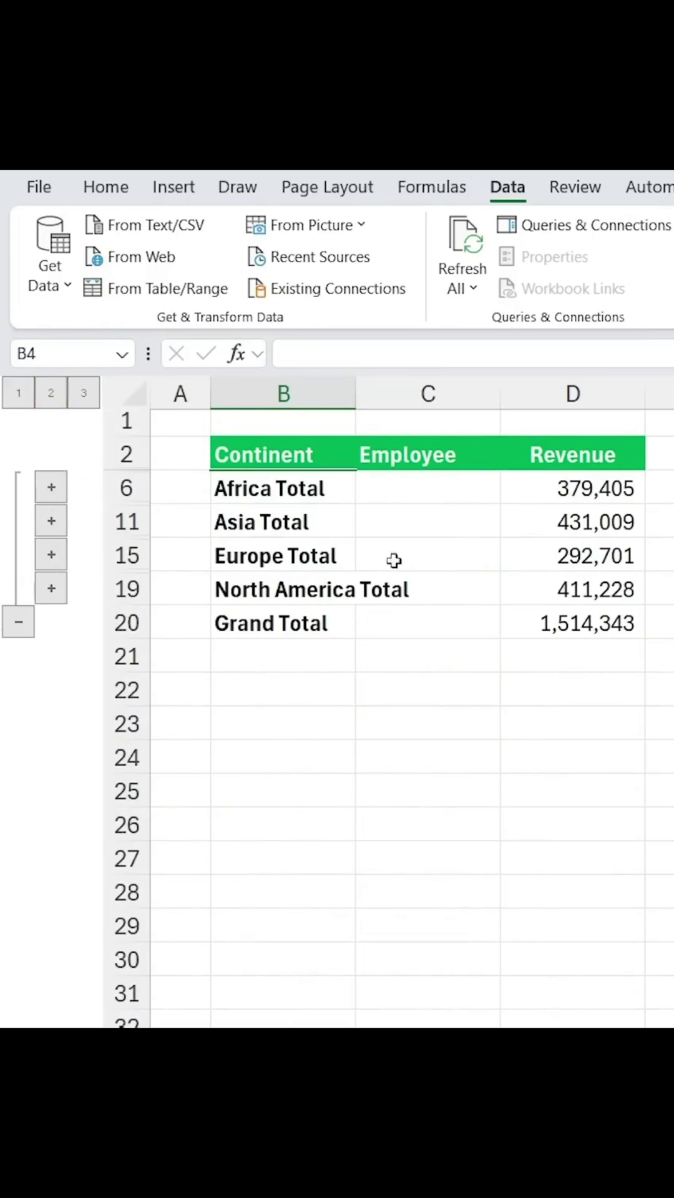
left_click(83, 393)
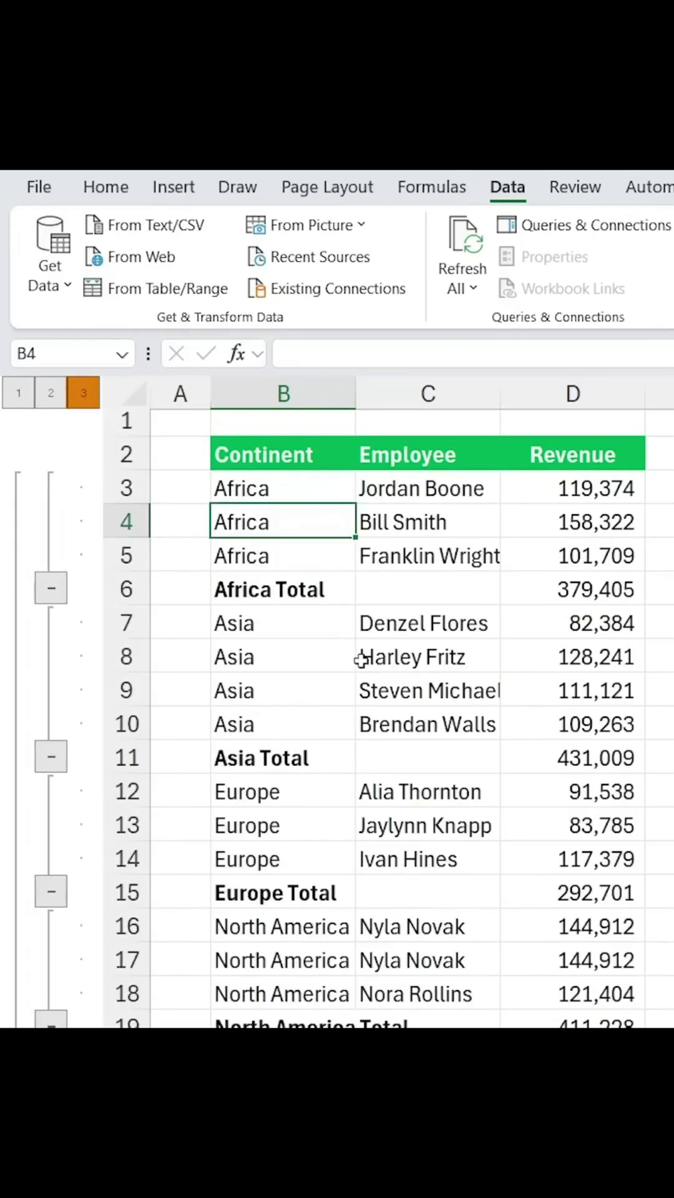
left_click(16, 394)
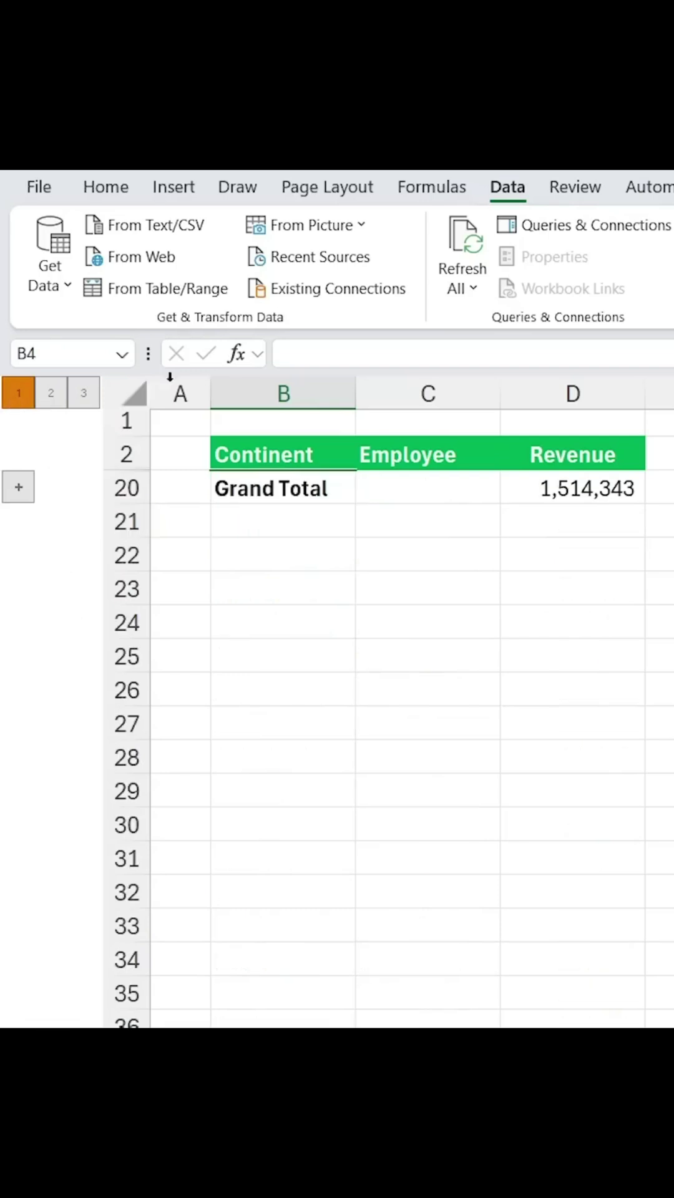